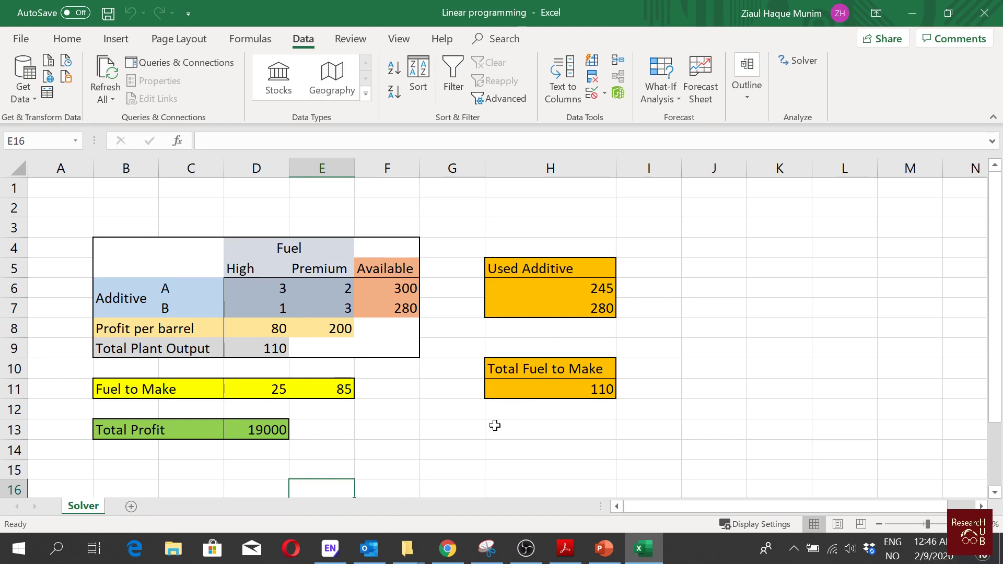
Step: Change the additive A and B limits to 30 and 28 and the plant output to 11
click(410, 294)
text(30)
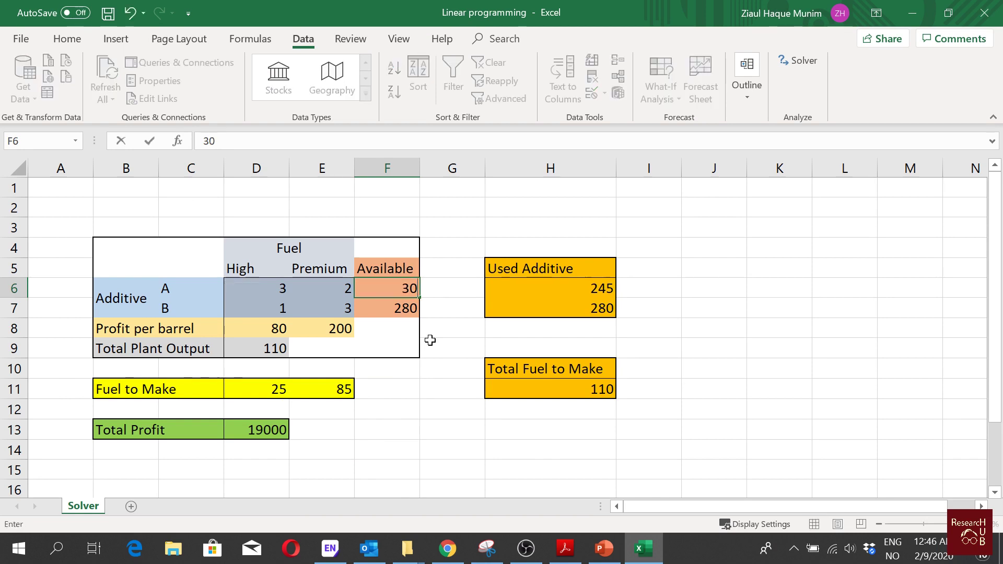
key(Return)
text(28)
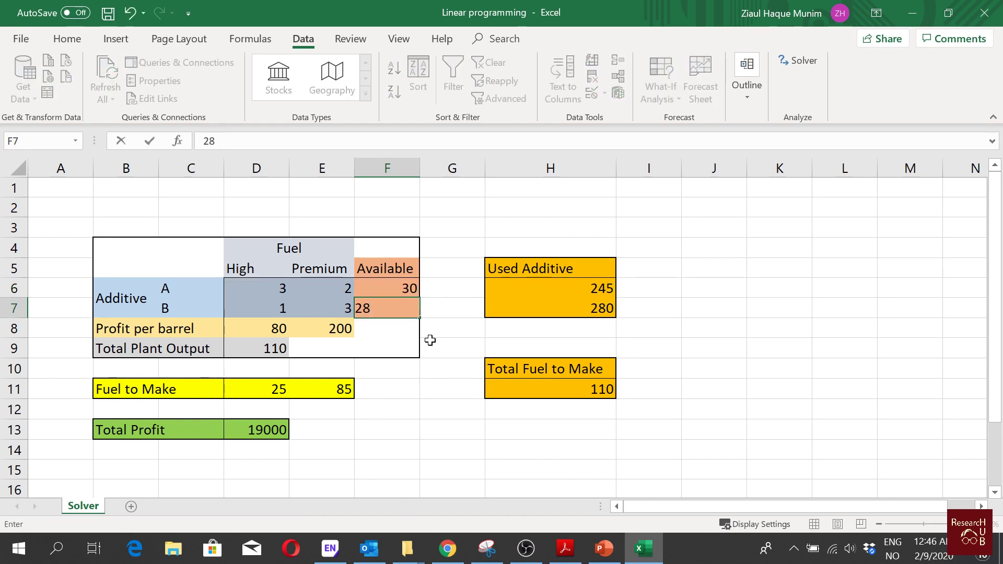
key(Return)
key(Down)
key(Left)
key(Left)
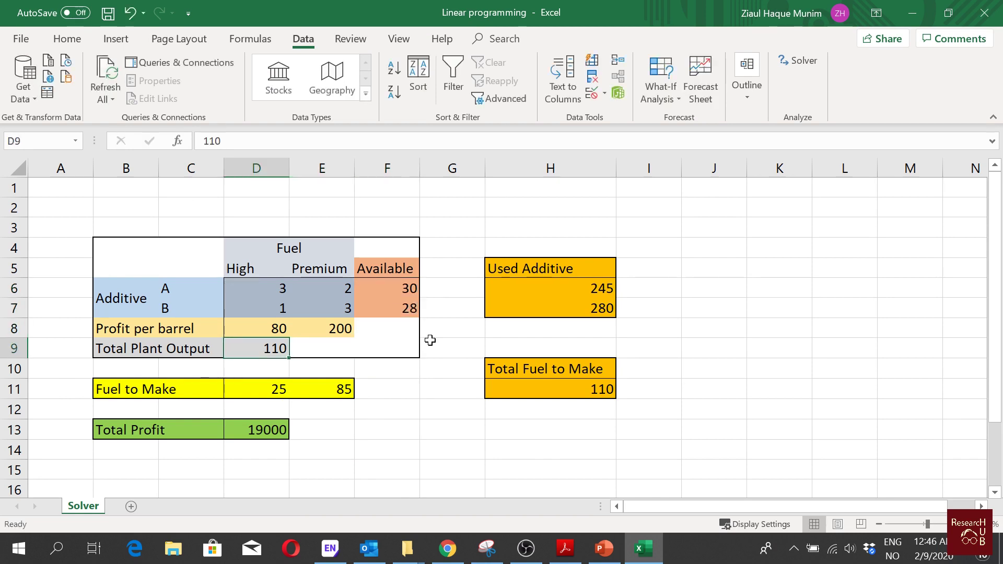
text(11)
key(Tab)
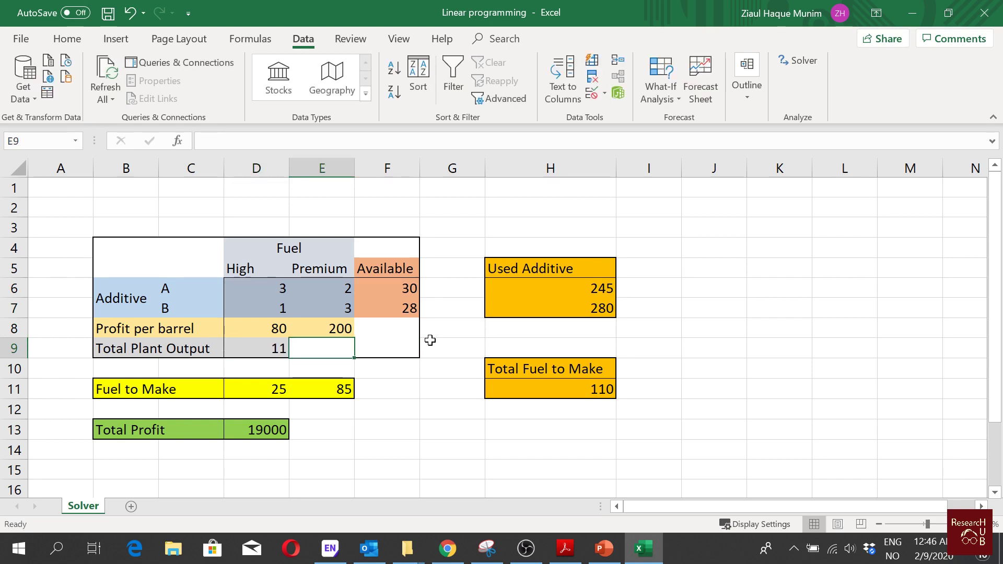
Step: Reset both the High and Premium fuel amounts to 0
key(Down)
key(Down)
key(Left)
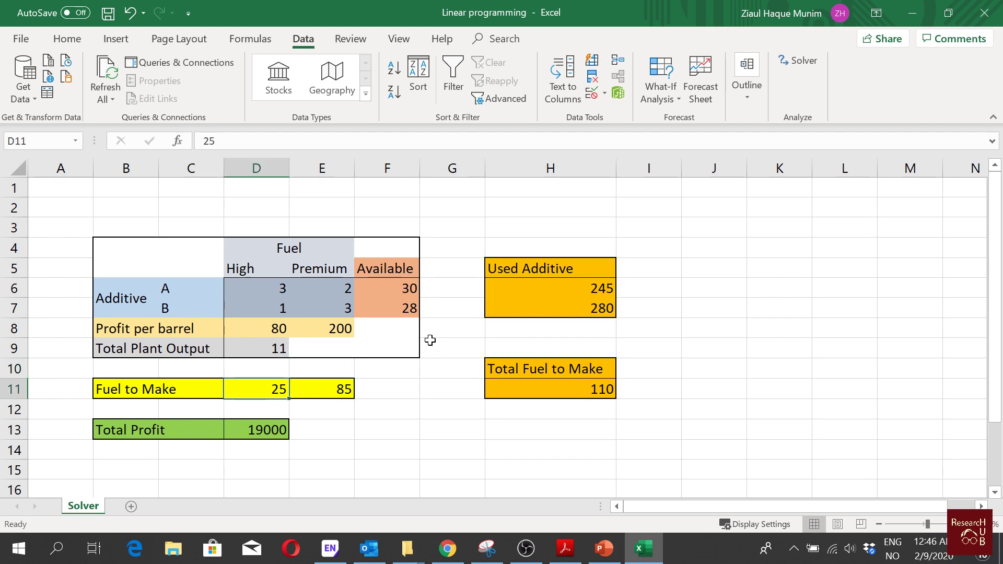
text(0)
key(Tab)
text(9)
key(Tab)
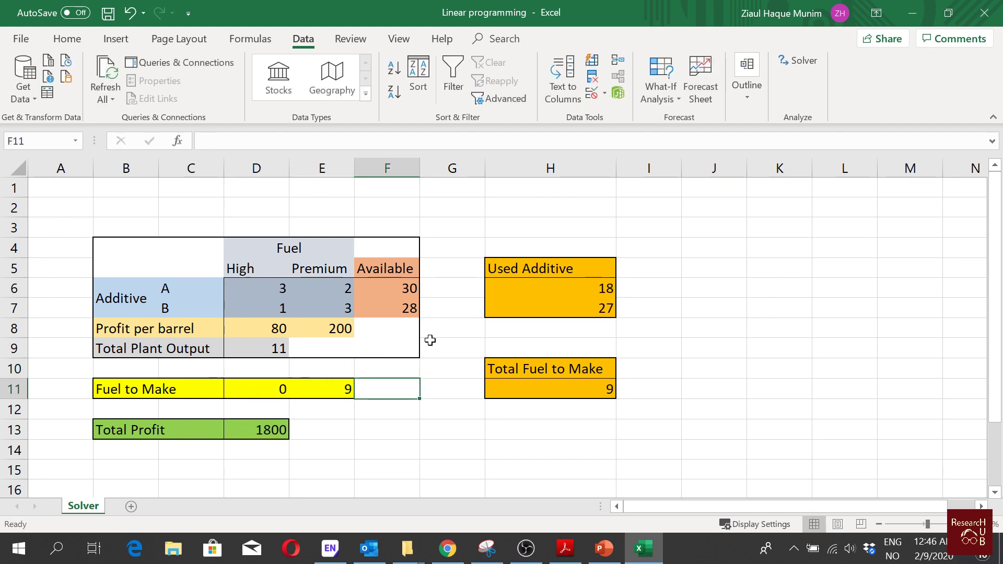
key(Left)
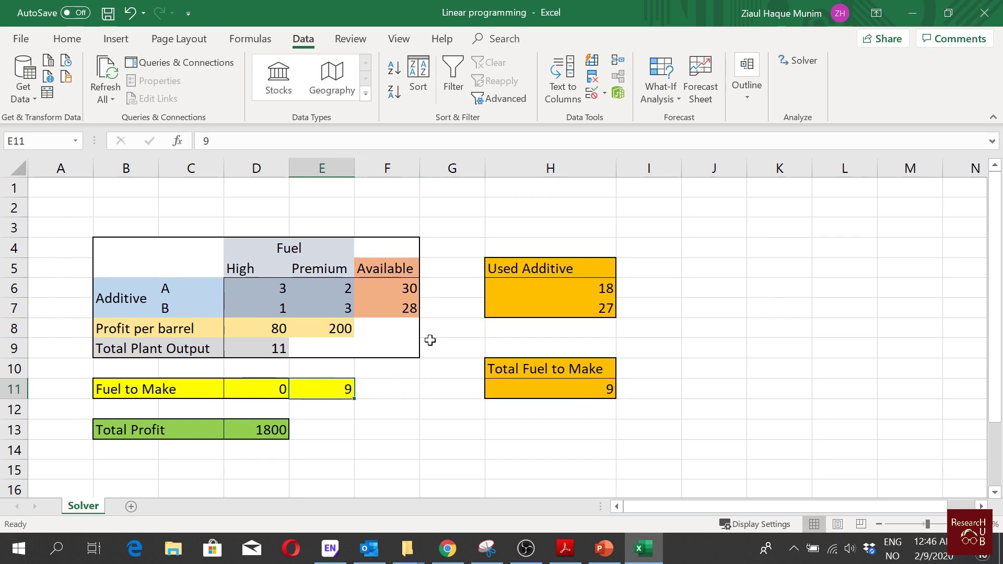
text(0)
key(Tab)
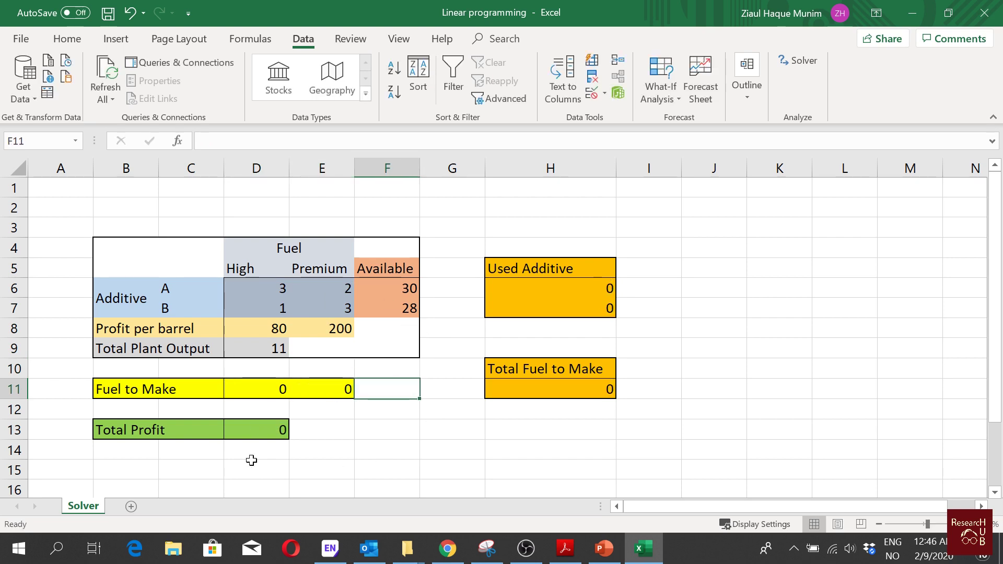
Step: Run Solver on the existing model and keep its solution: 1 High, 9 Premium, profit 1880
click(792, 55)
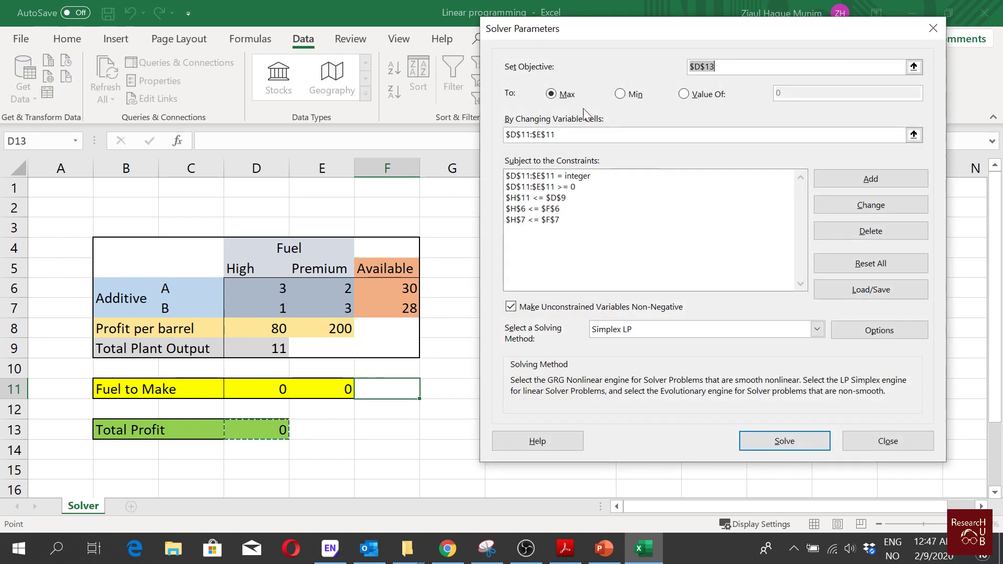
drag(652, 34, 760, 21)
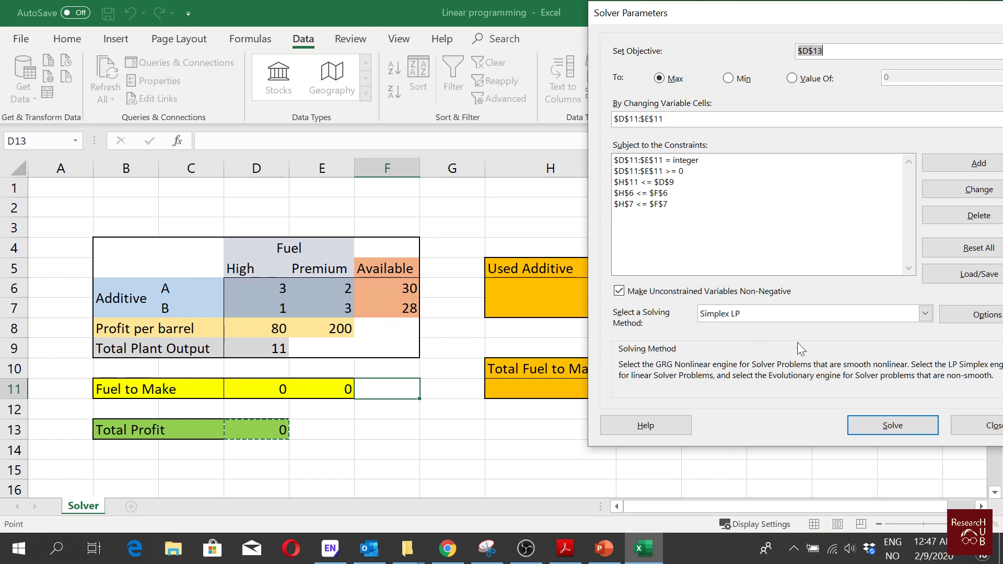
click(884, 426)
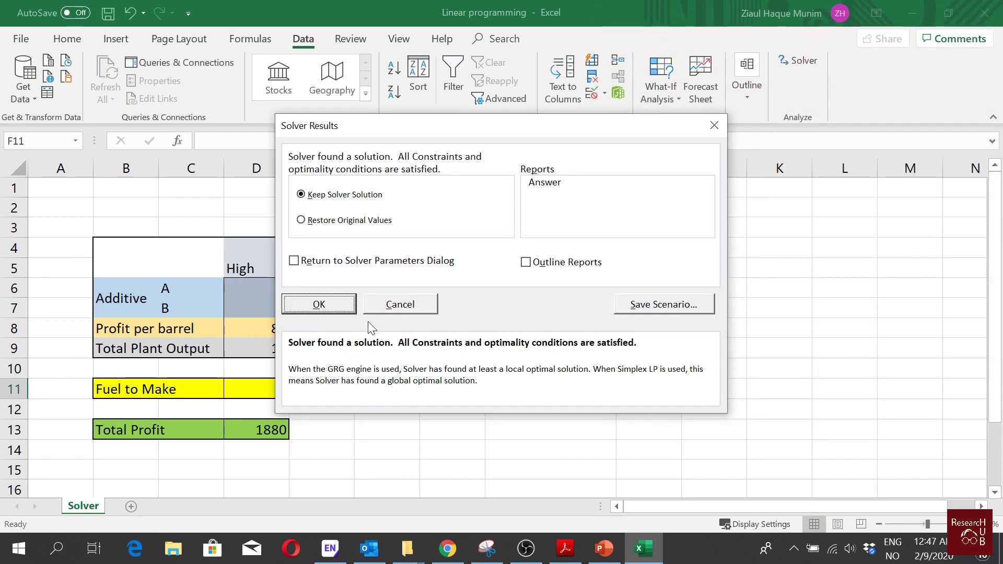
click(328, 301)
click(266, 450)
click(264, 431)
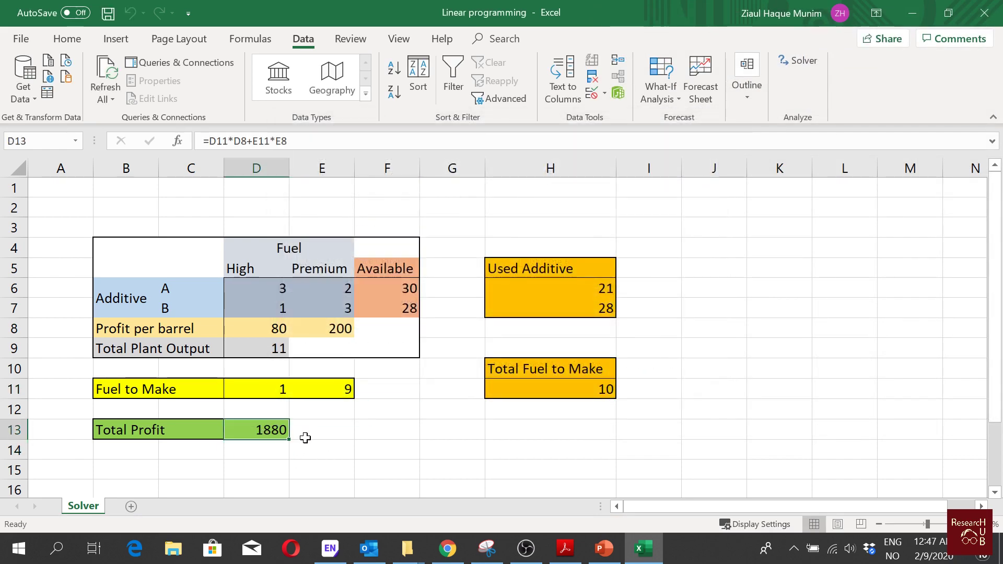
Step: Enter =D13*10 in D14 to show the scaled profit 18800 in bold
click(274, 452)
text(=)
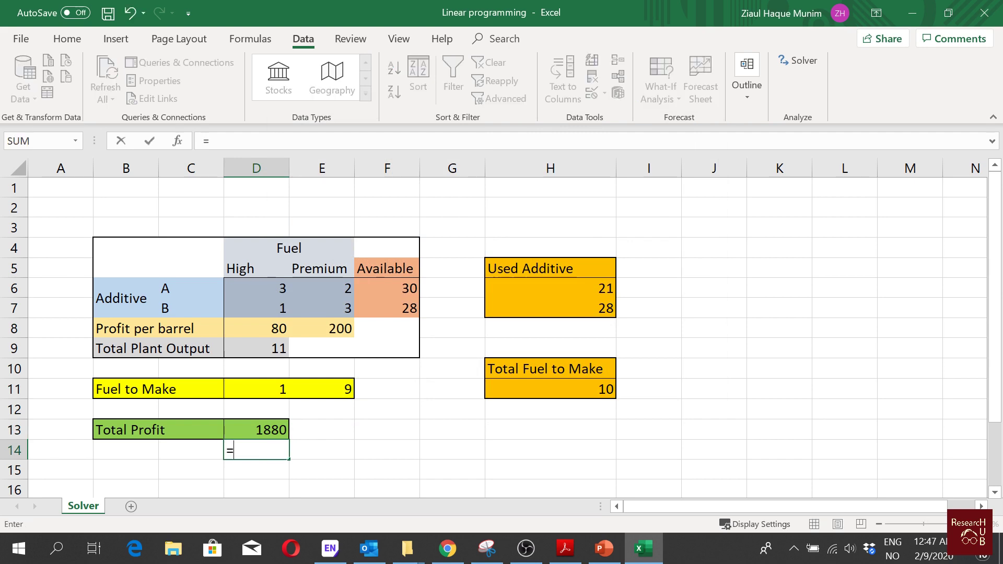
key(Up)
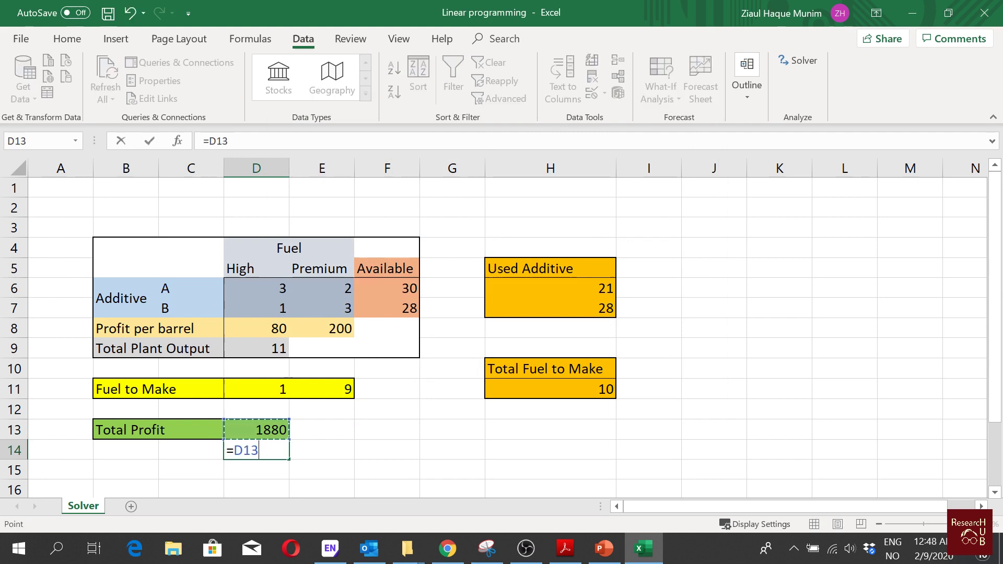
text(*10)
key(Return)
click(272, 449)
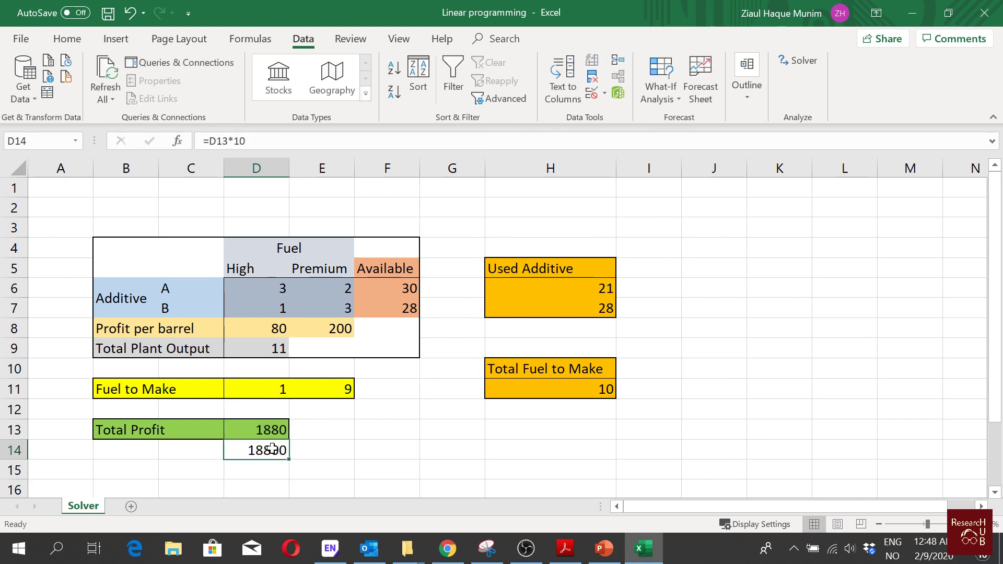
click(71, 42)
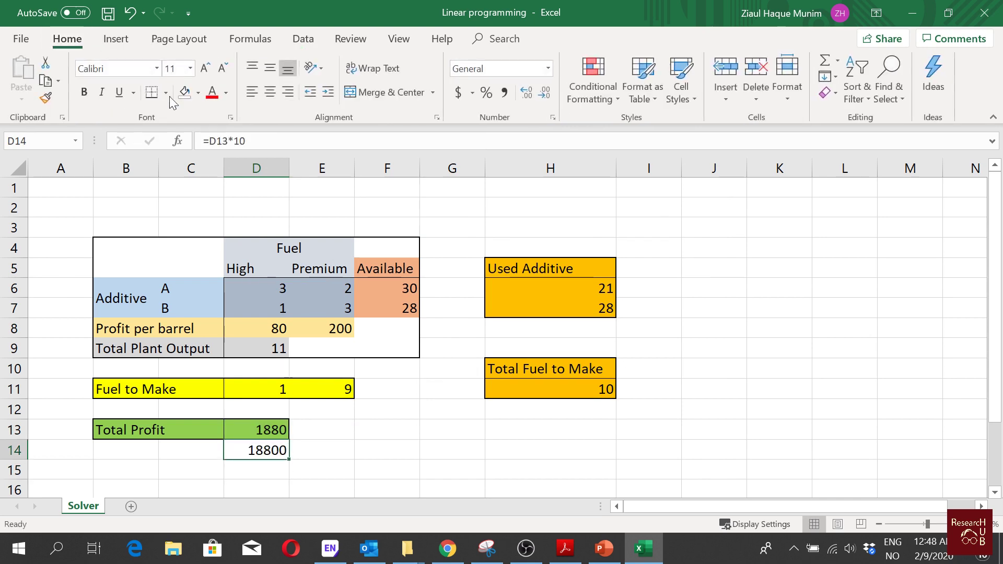